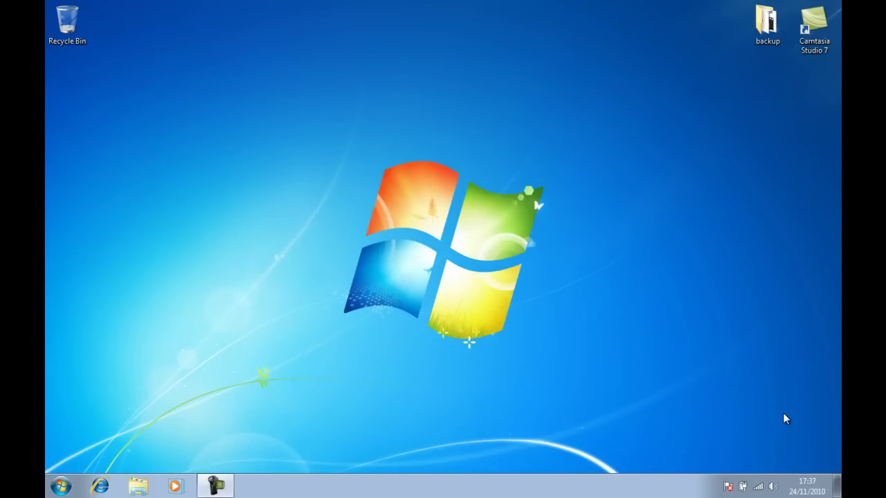
# Step: Launch Microsoft PowerPoint 2010 and open the presentation web_asset.pptx
pyautogui.click(62, 486)
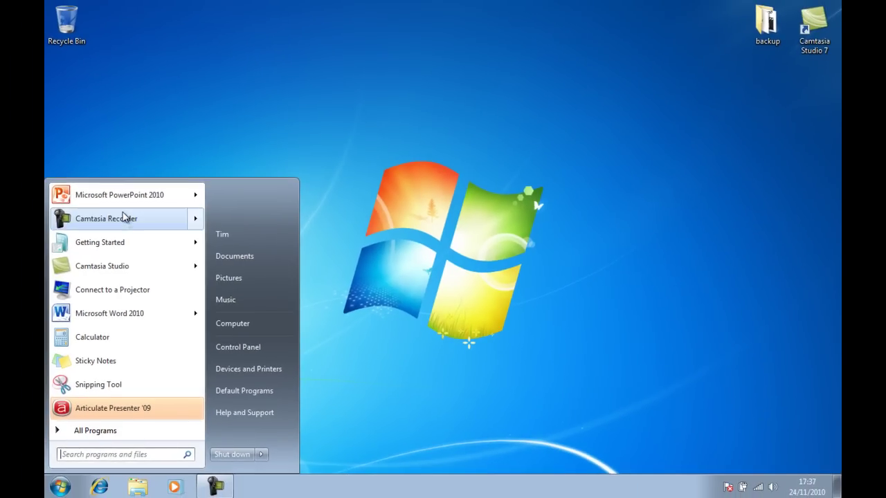
pyautogui.click(126, 200)
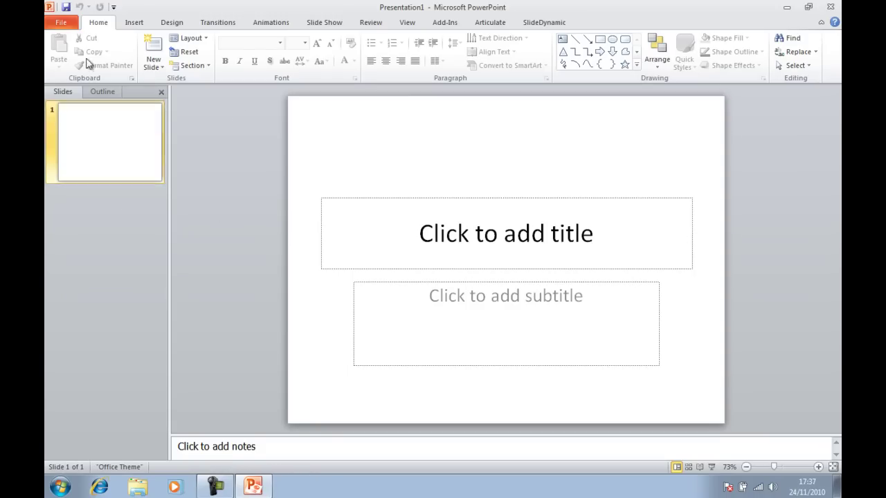
pyautogui.click(74, 23)
pyautogui.click(194, 75)
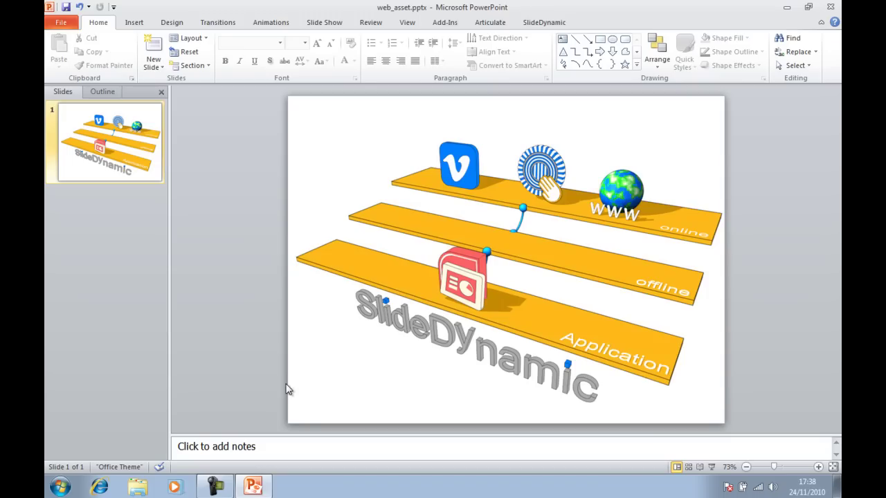
# Step: Add a new slide after slide 1 and title it "Online web page"
pyautogui.click(140, 207)
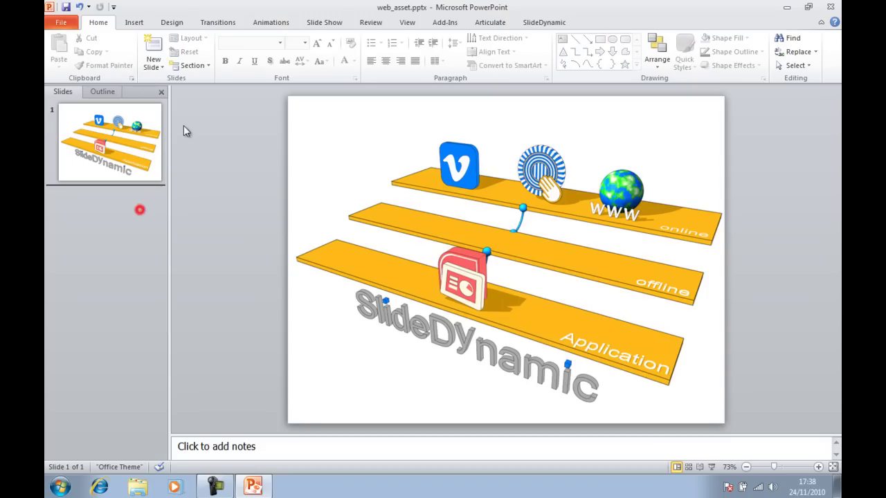
pyautogui.click(161, 52)
pyautogui.click(444, 140)
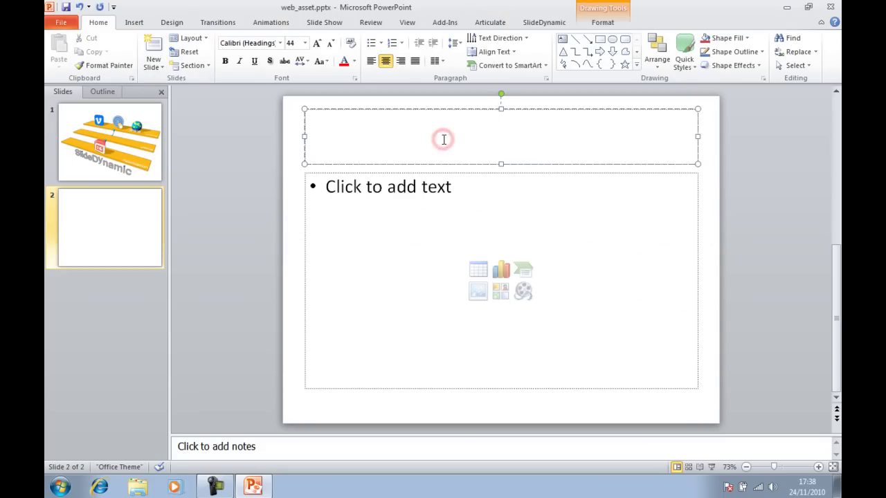
pyautogui.write('onlin')
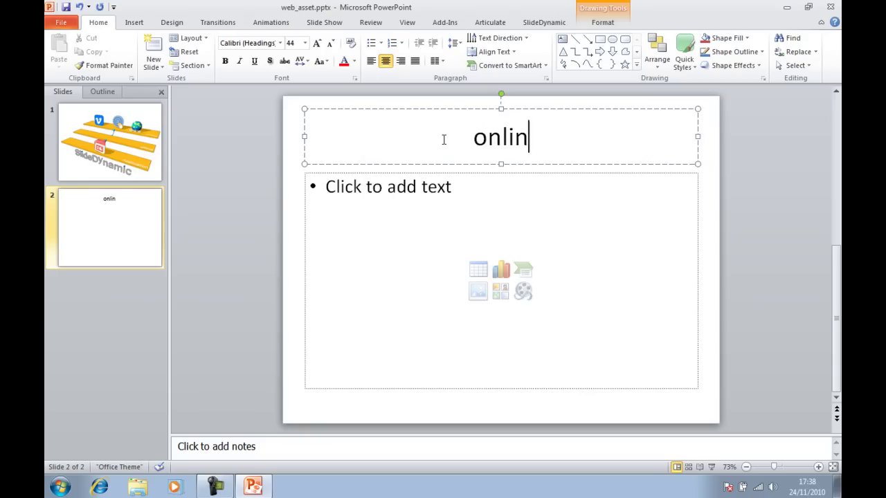
pyautogui.write('e web page')
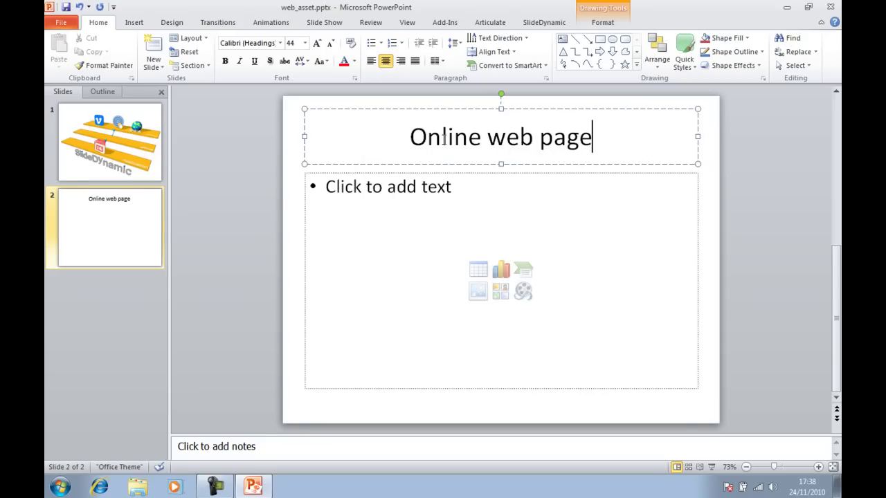
# Step: Add a new slide after slide 2 titled "Offline web page", and return to the "Online web page" slide
pyautogui.click(106, 307)
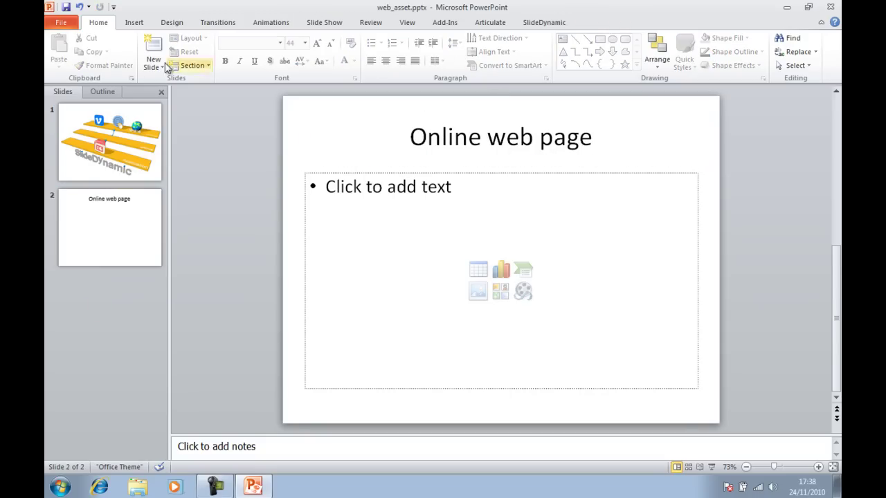
pyautogui.click(150, 44)
pyautogui.click(442, 140)
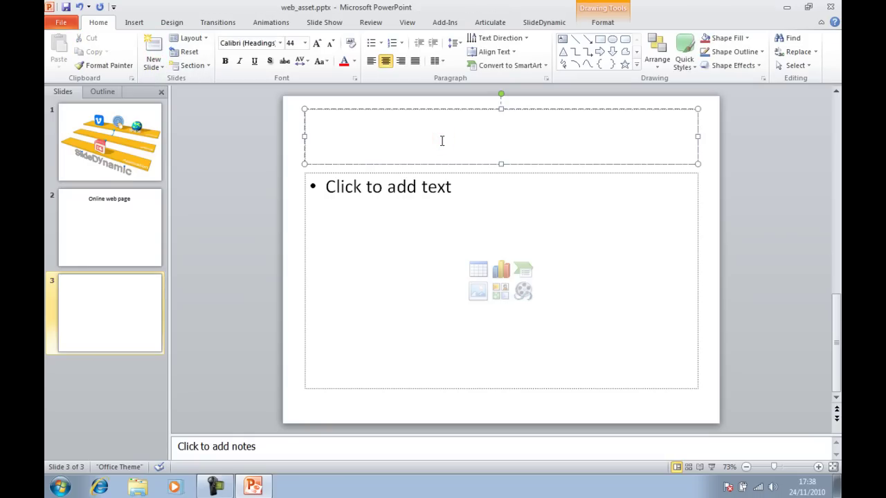
pyautogui.write('o')
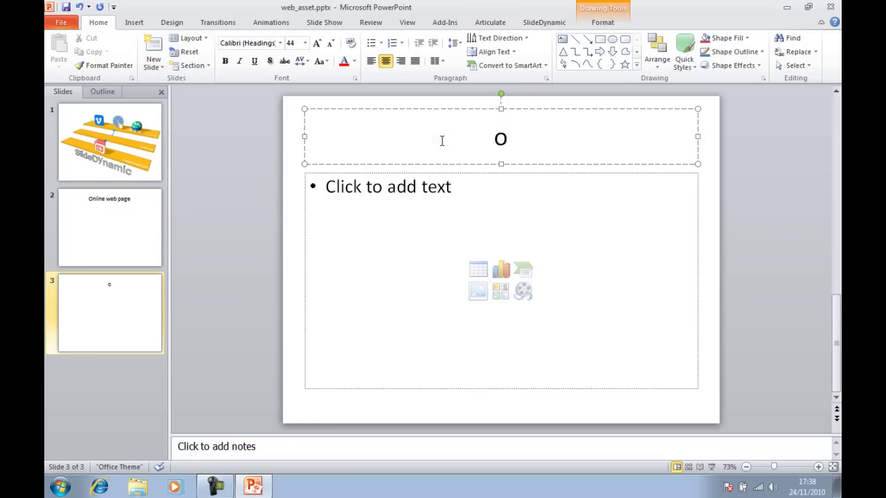
pyautogui.write('ffli')
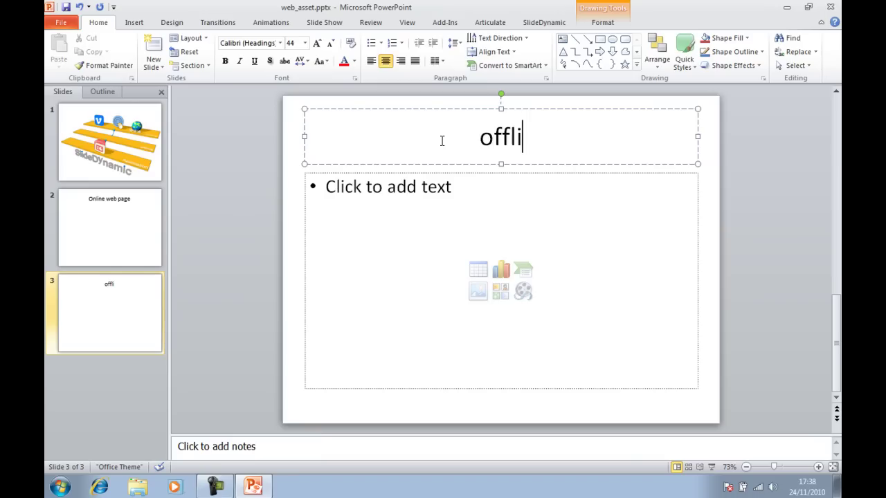
pyautogui.write('ne web page')
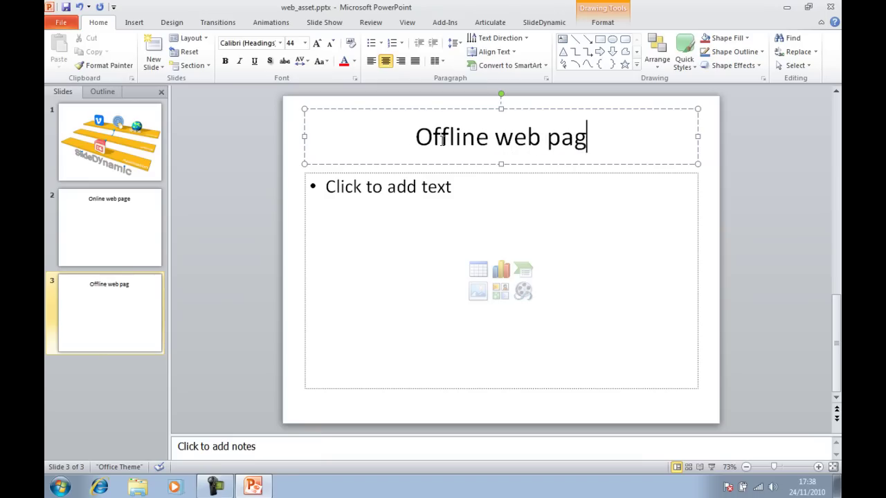
pyautogui.click(204, 280)
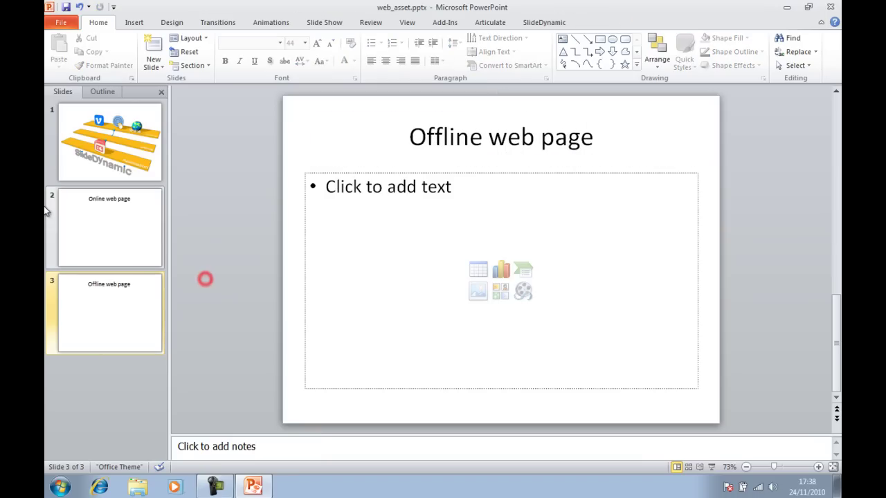
pyautogui.click(80, 220)
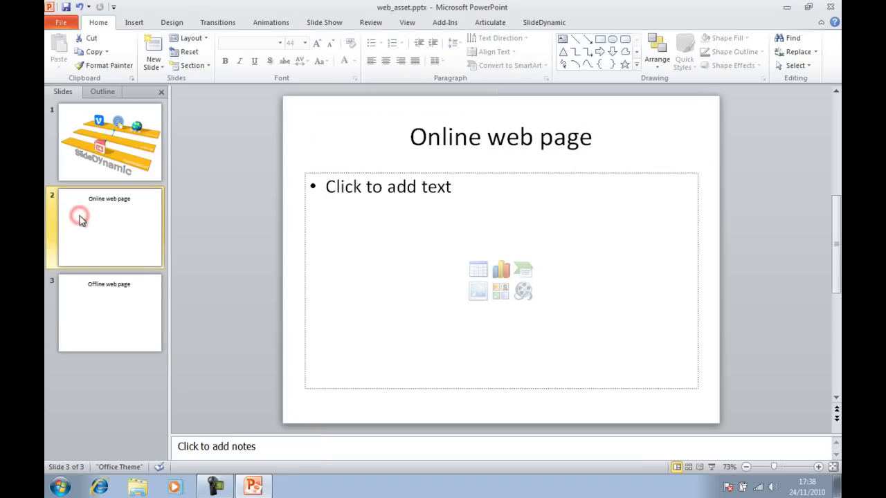
pyautogui.click(100, 488)
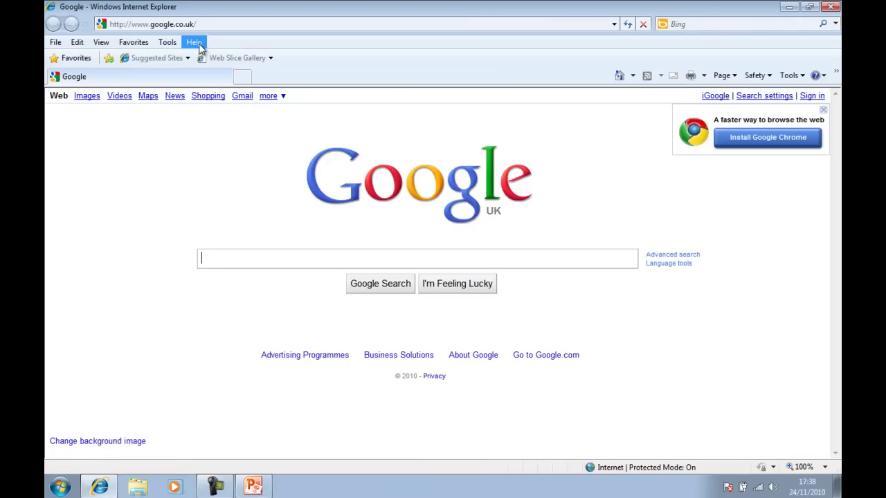
pyautogui.click(201, 24)
pyautogui.write('www')
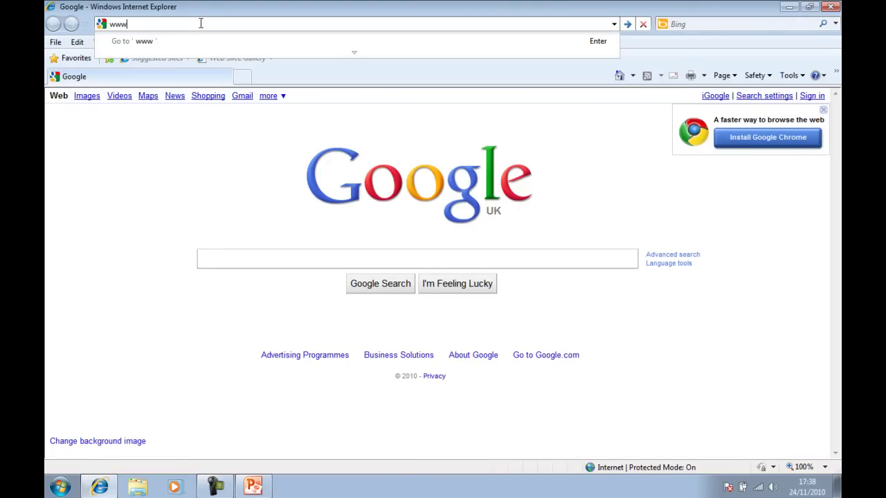
pyautogui.write('.yahoo')
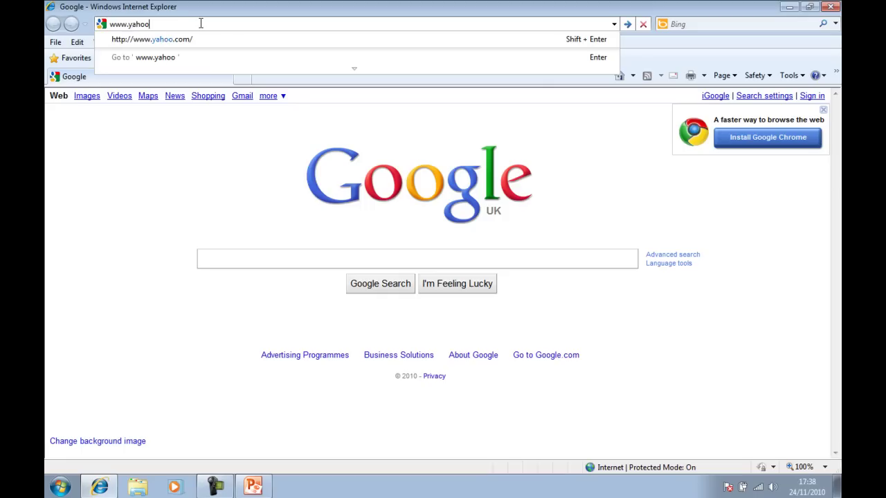
pyautogui.press('Down')
pyautogui.press('Return')
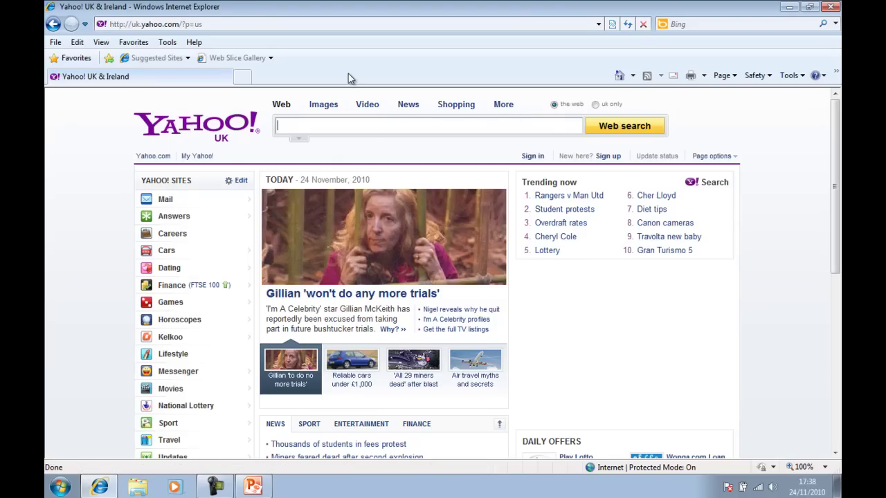
# Step: Add the Yahoo! UK & Ireland page to the favorites, overwriting the existing shortcut of the same name
pyautogui.click(173, 24)
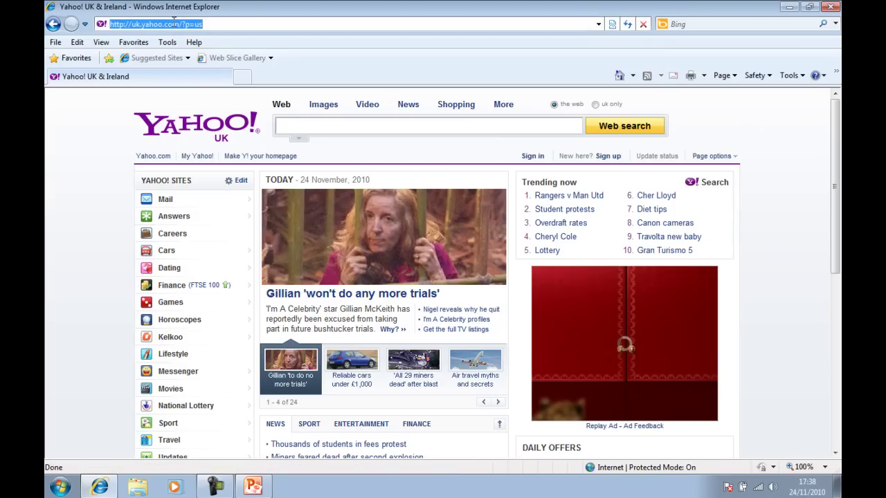
pyautogui.click(133, 42)
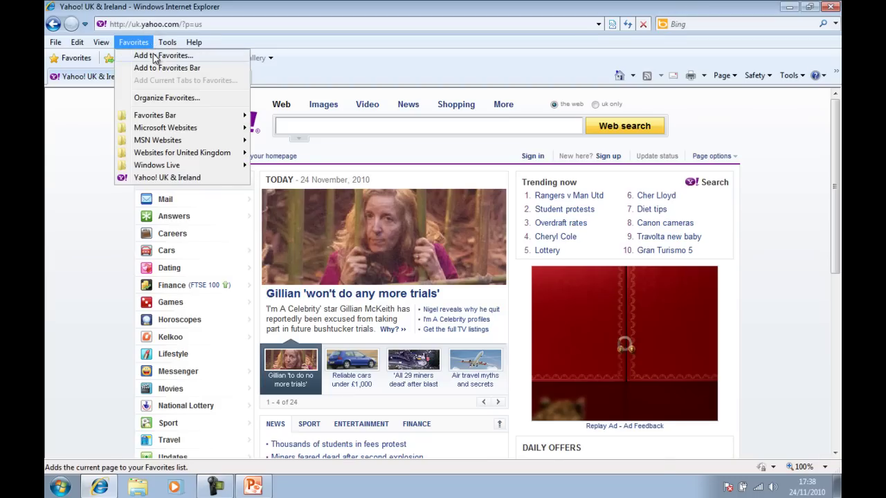
pyautogui.click(154, 56)
pyautogui.click(484, 280)
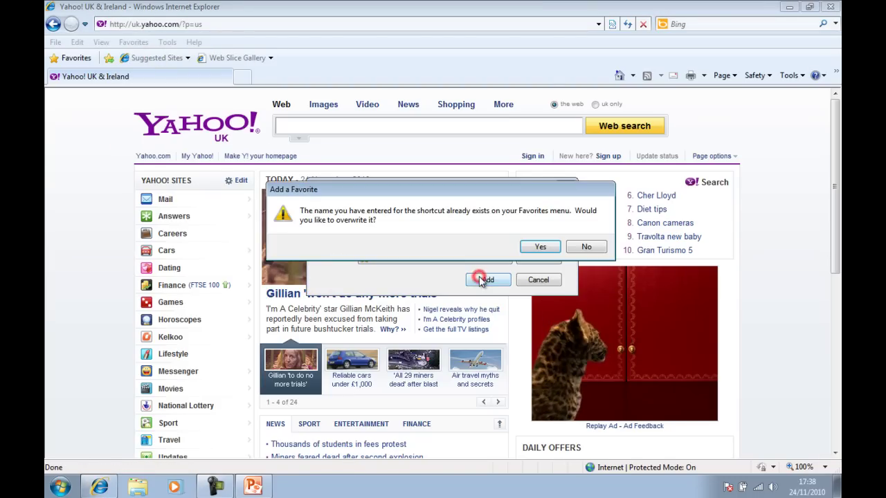
pyautogui.click(533, 247)
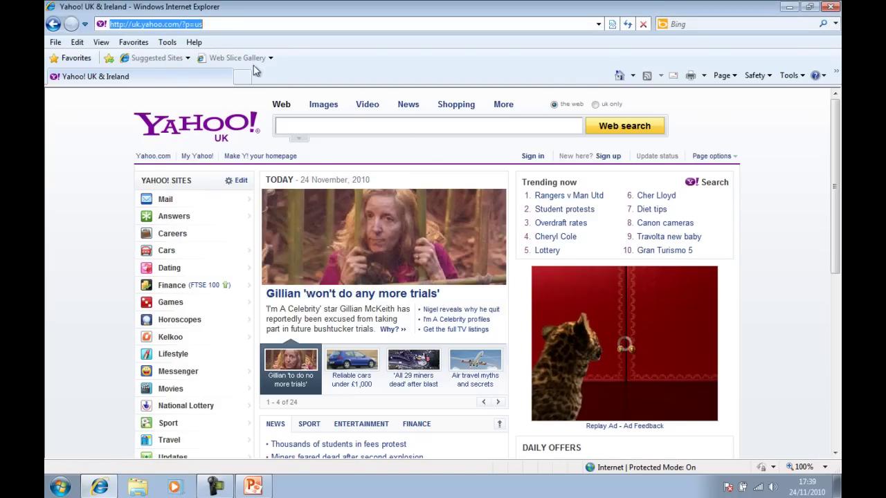
pyautogui.click(218, 24)
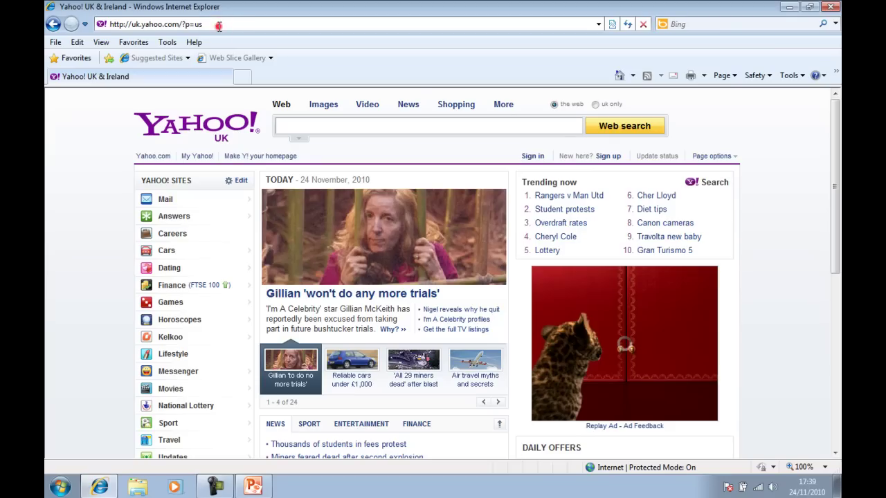
pyautogui.hotkey('shift', 'Home')
pyautogui.write('www.')
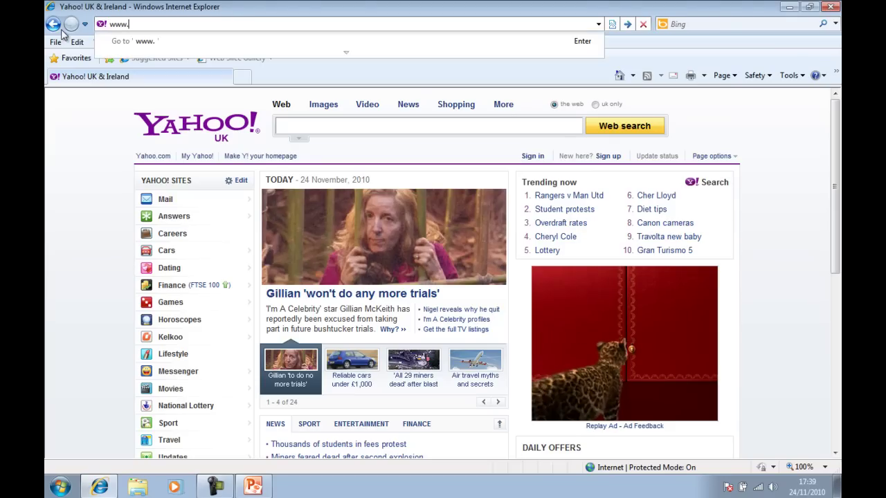
pyautogui.write('google.c')
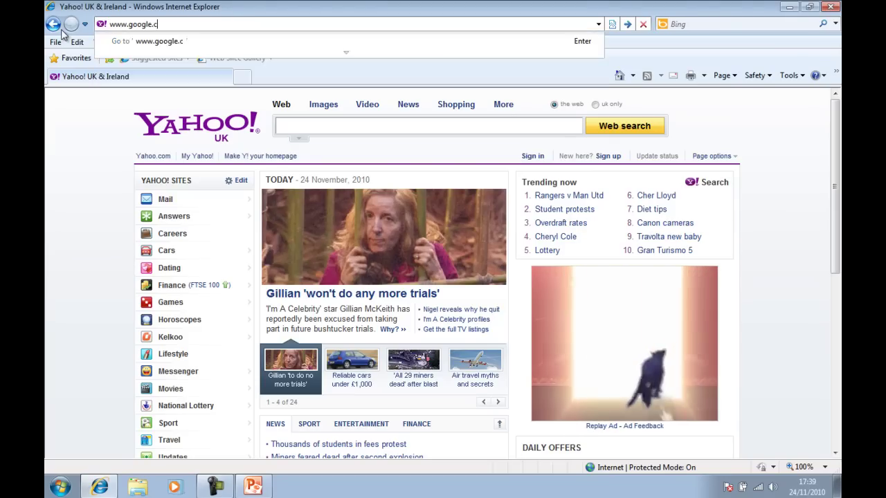
pyautogui.write('om')
pyautogui.press('Return')
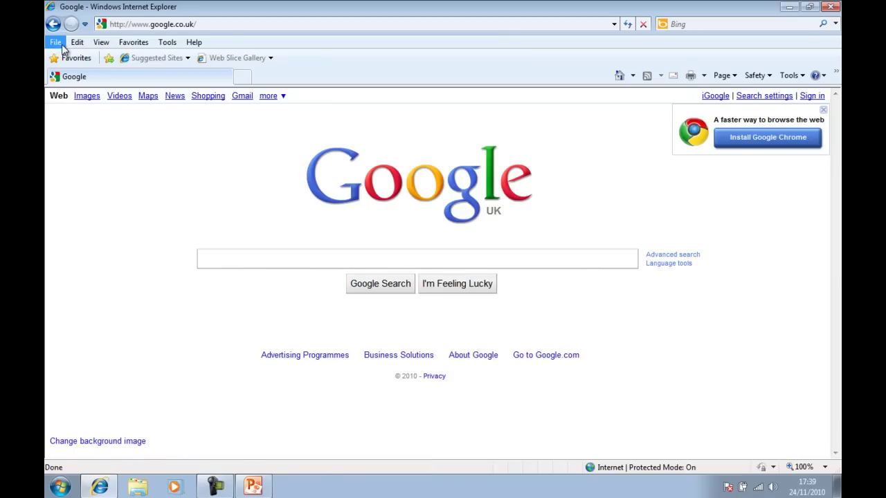
# Step: Save the Google page as Google.htm in the Pictures library, using the "Webpage, complete" format
pyautogui.click(56, 43)
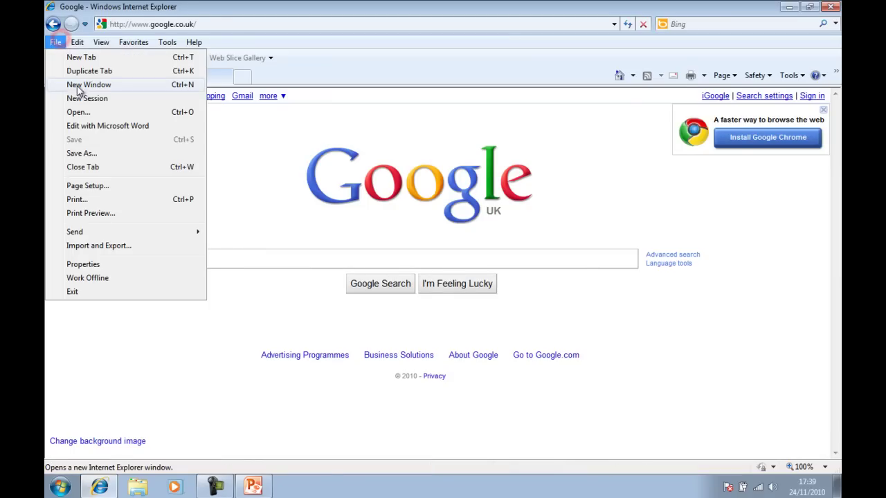
pyautogui.click(78, 153)
pyautogui.click(227, 267)
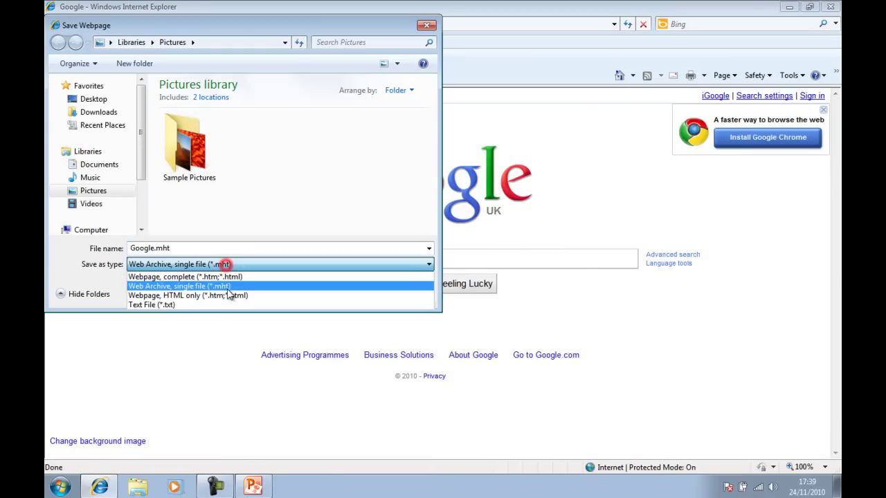
pyautogui.click(221, 274)
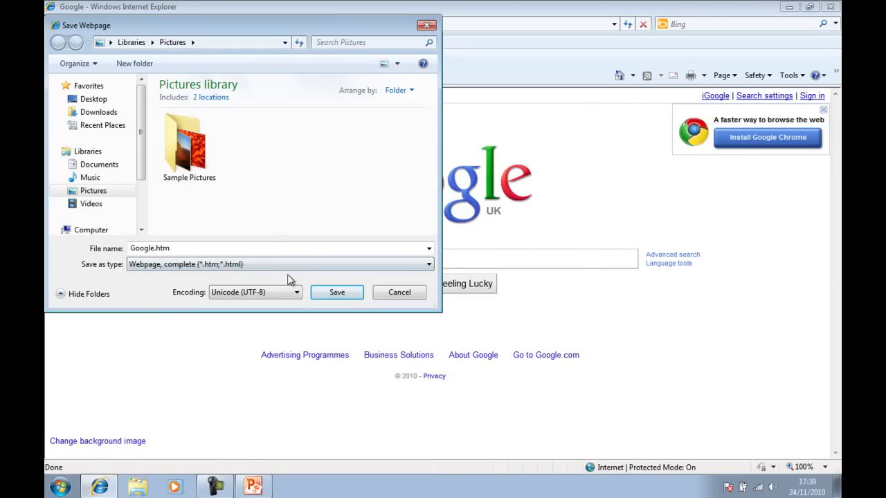
pyautogui.click(335, 292)
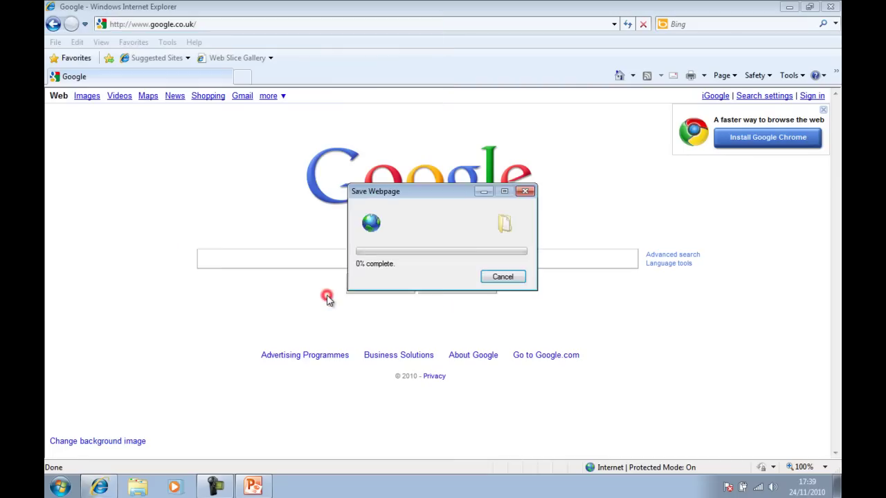
# Step: Switch to PowerPoint and insert the Yahoo! UK & Ireland favorite as a SlideDynamic web asset on the "Online web page" slide
pyautogui.hotkey('alt', 'Tab')
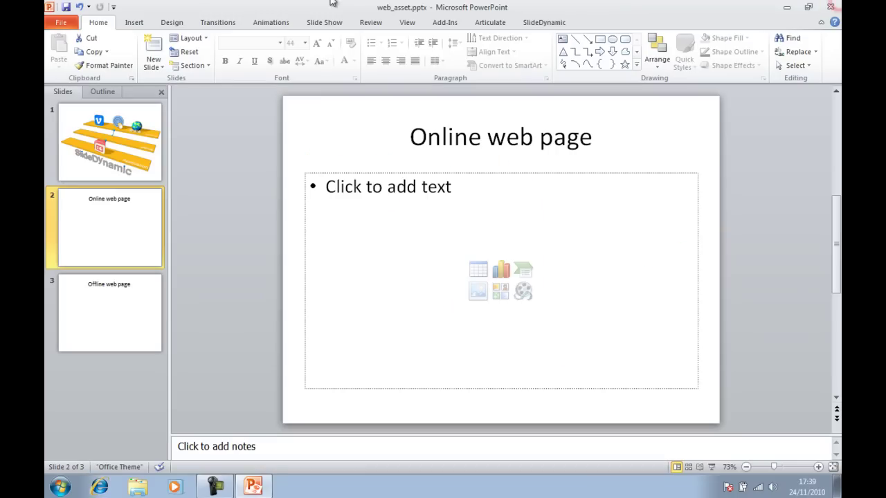
pyautogui.click(99, 212)
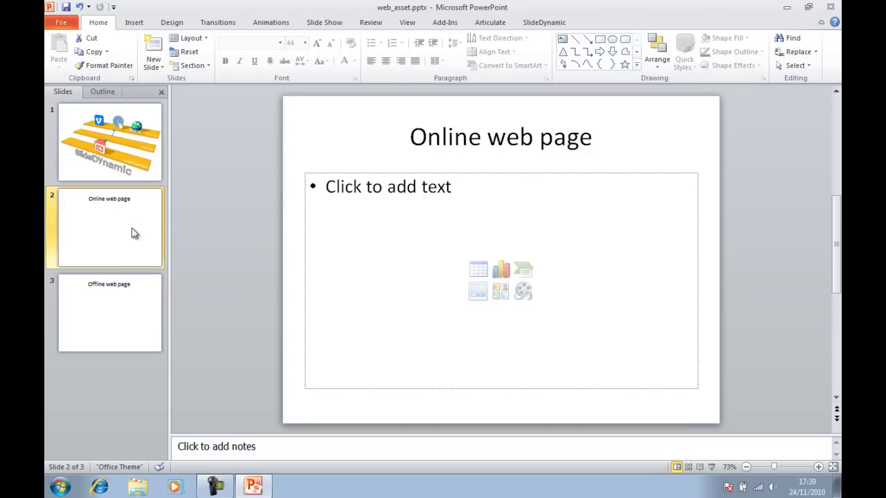
pyautogui.click(113, 249)
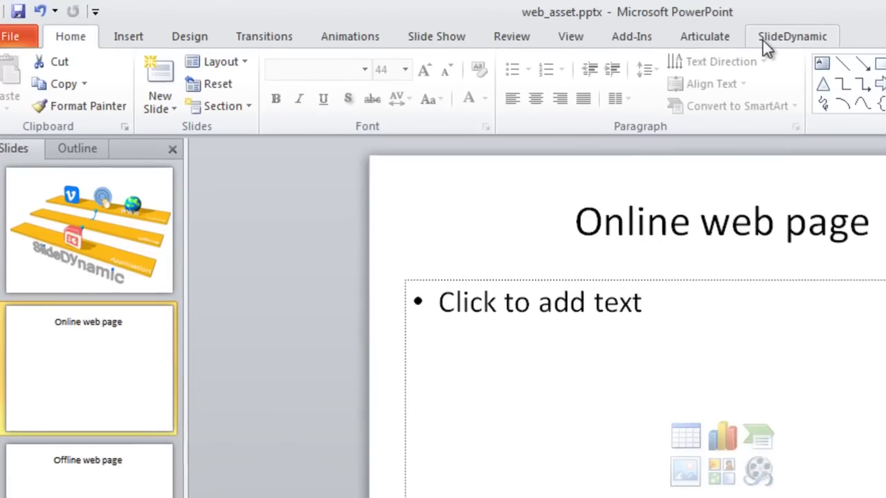
pyautogui.click(764, 38)
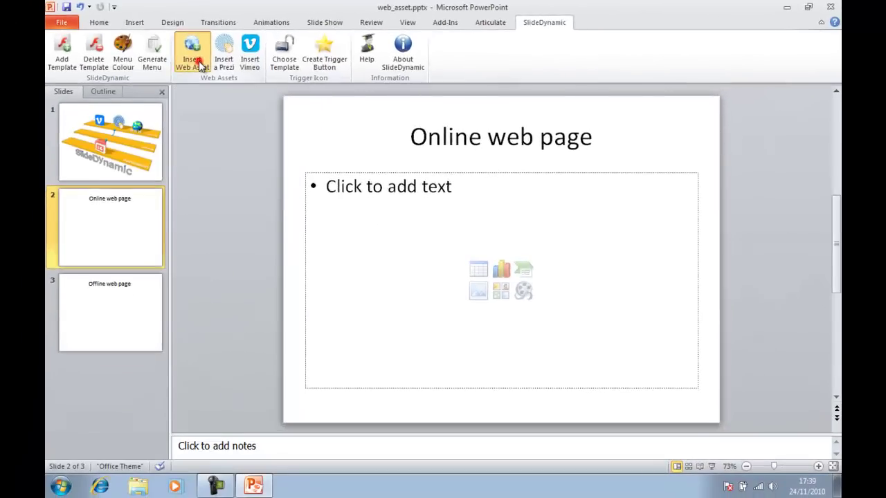
pyautogui.click(252, 101)
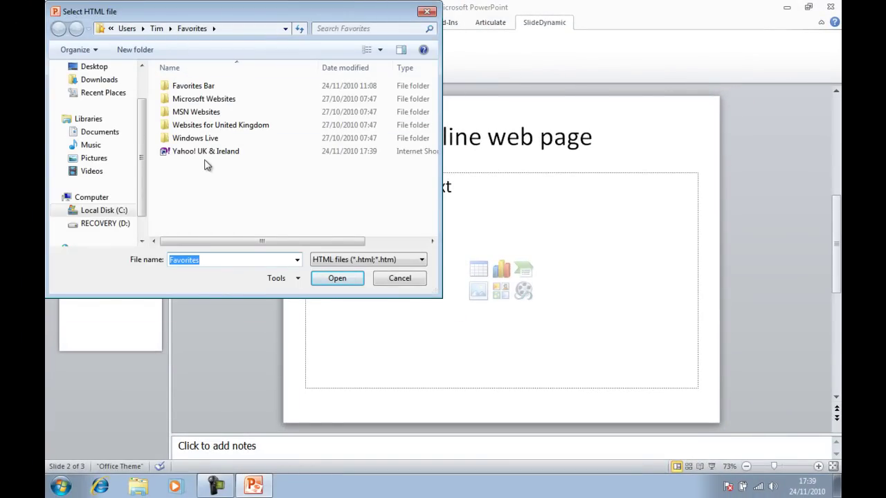
pyautogui.click(189, 153)
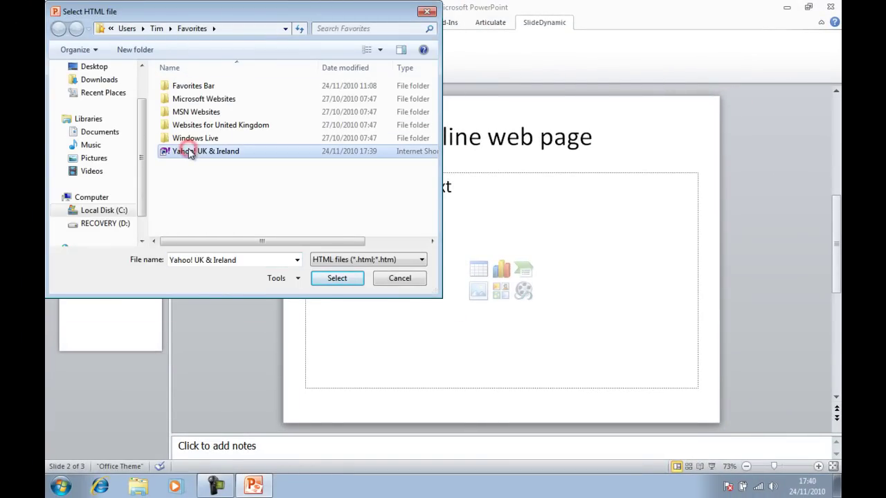
pyautogui.click(343, 279)
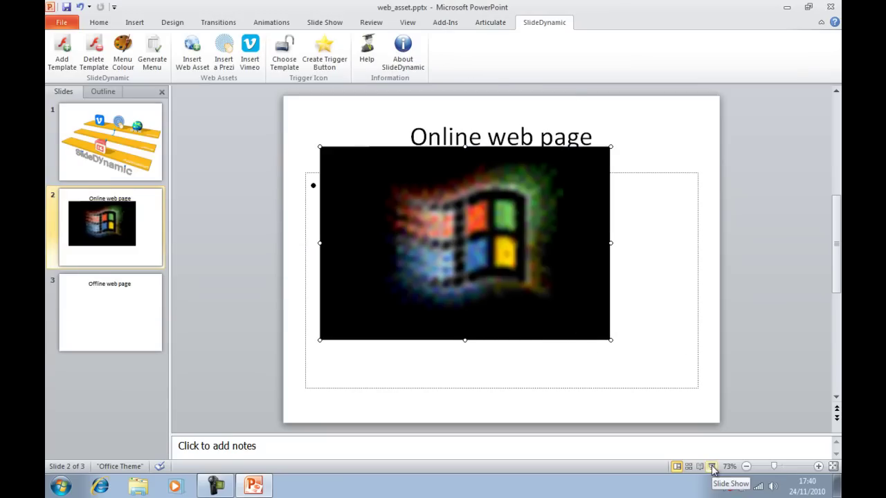
# Step: Preview the "Online web page" slide as a slide show, search the embedded Yahoo page for "slidedynamic", and exit the show
pyautogui.click(713, 468)
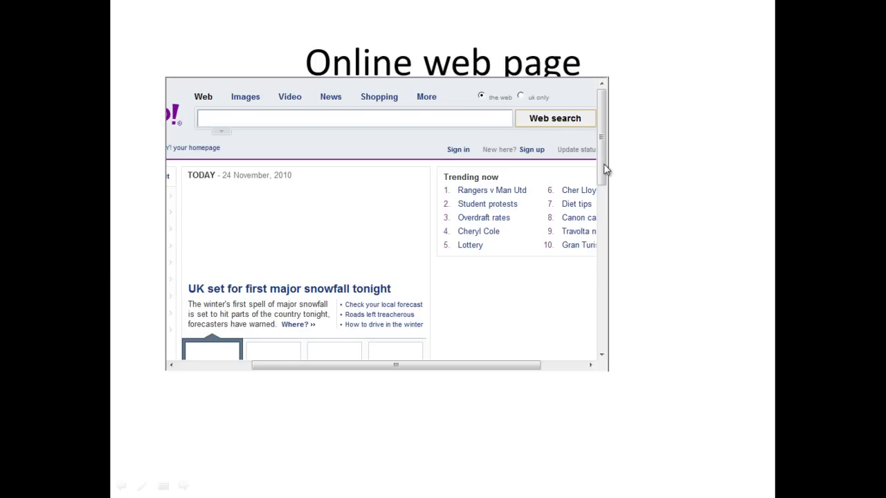
pyautogui.moveTo(604, 163); pyautogui.dragTo(620, 261)
pyautogui.click(340, 118)
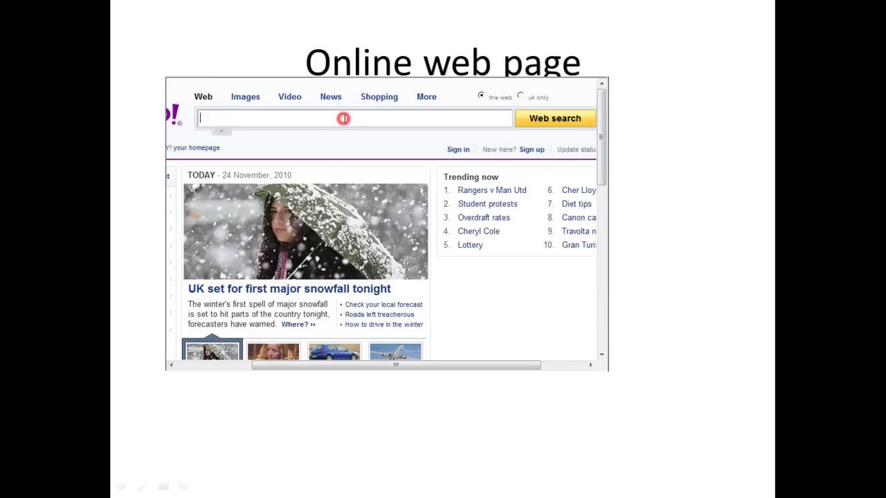
pyautogui.write('slidedy')
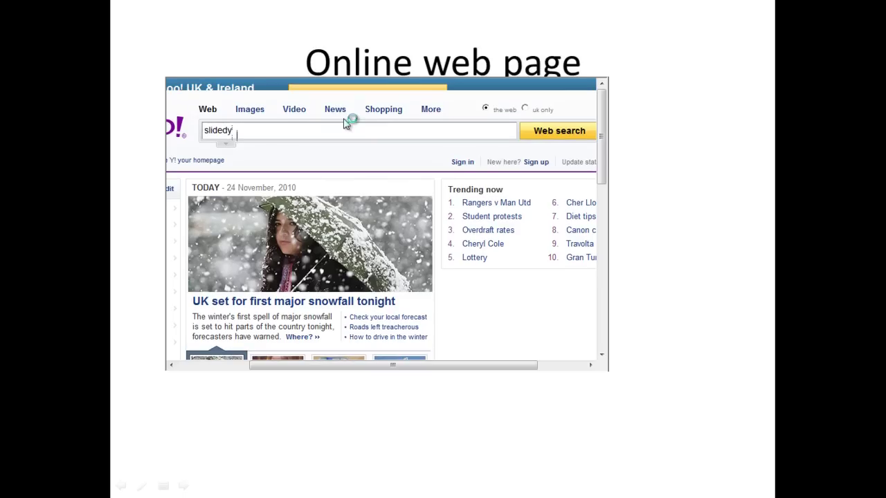
pyautogui.write('namic')
pyautogui.press('Return')
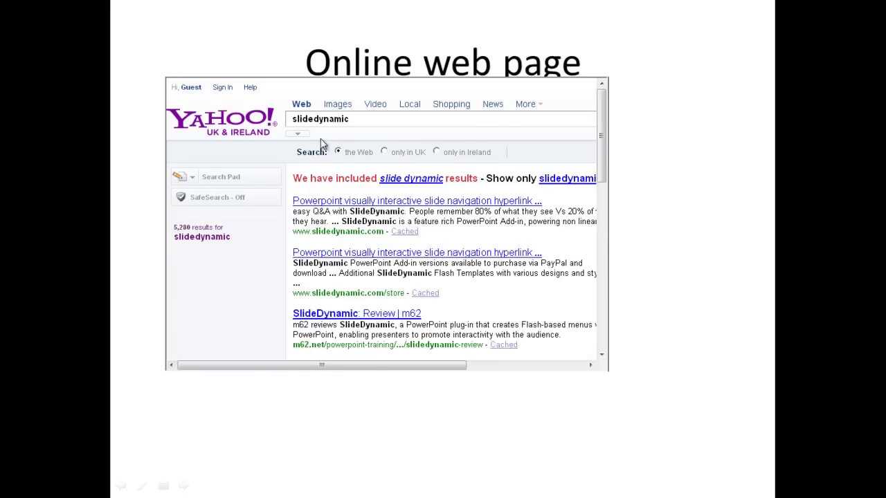
pyautogui.press('Escape')
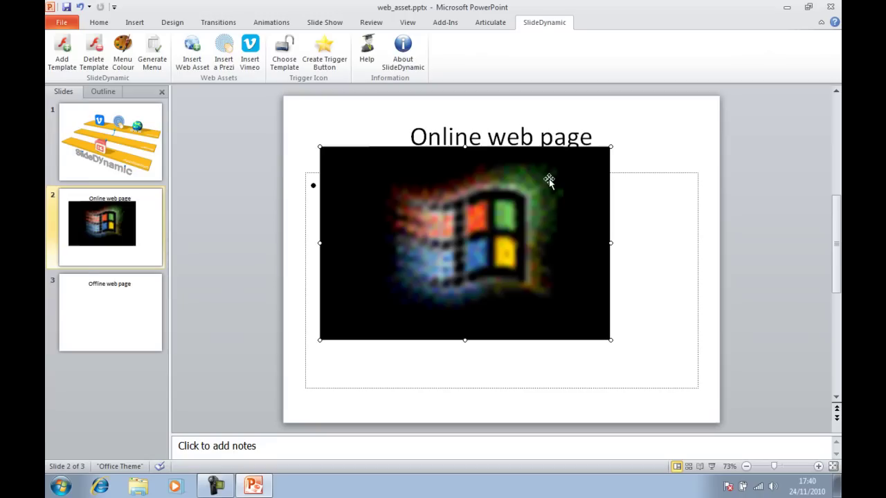
# Step: Enlarge the web asset on the "Online web page" slide so it fills most of the content area
pyautogui.moveTo(631, 352); pyautogui.dragTo(682, 396)
# Step: Insert Google.htm from the Pictures library as a web asset on the "Offline web page" slide and move it closer to the slide's centre
pyautogui.click(75, 331)
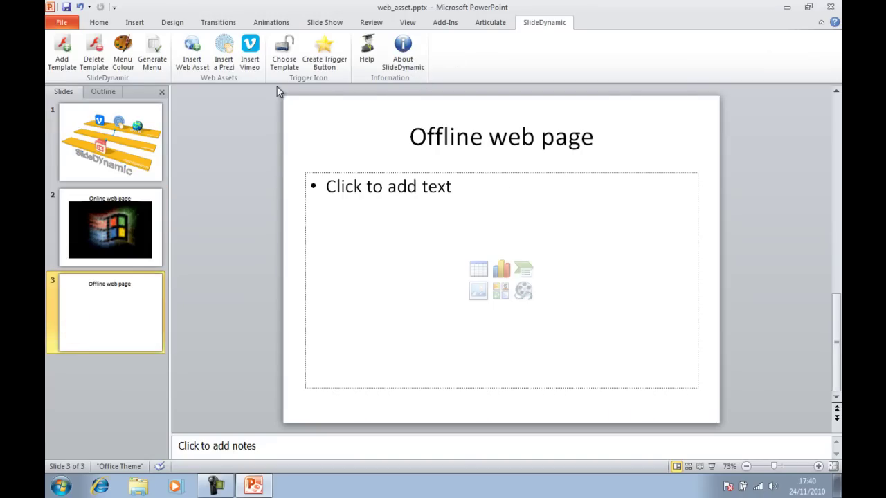
pyautogui.click(196, 55)
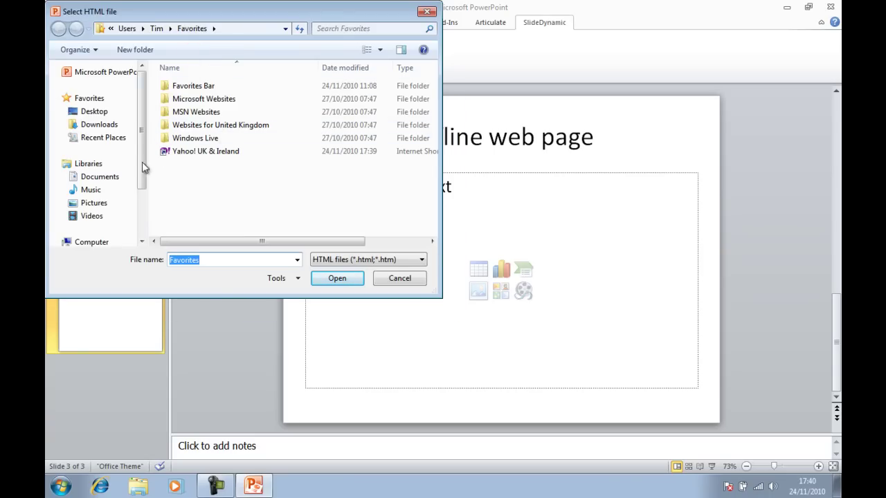
pyautogui.click(95, 203)
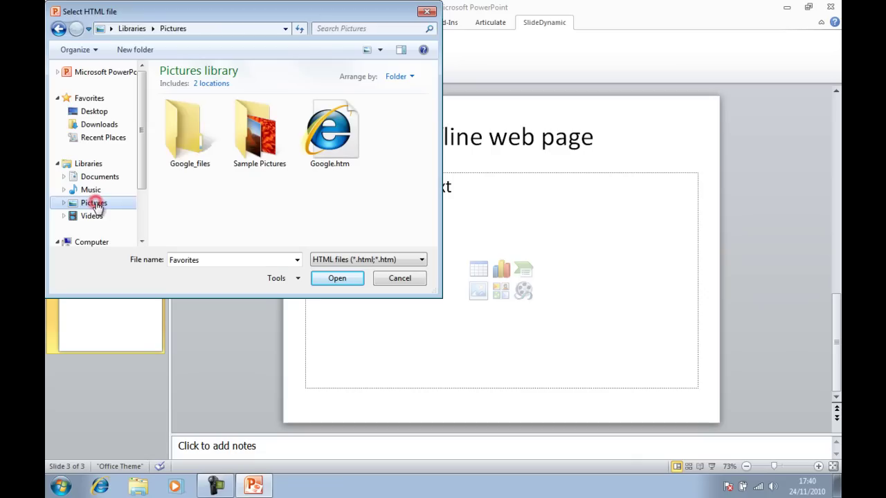
pyautogui.click(328, 163)
pyautogui.click(355, 278)
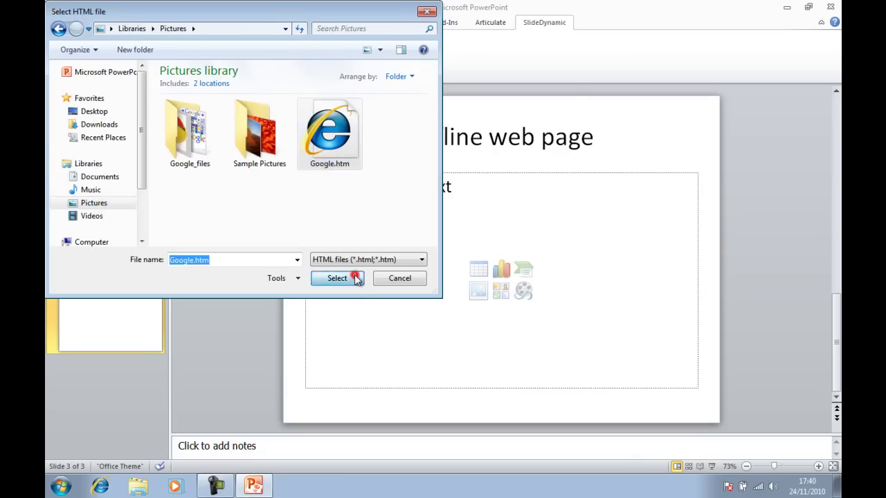
pyautogui.moveTo(376, 251); pyautogui.dragTo(430, 306)
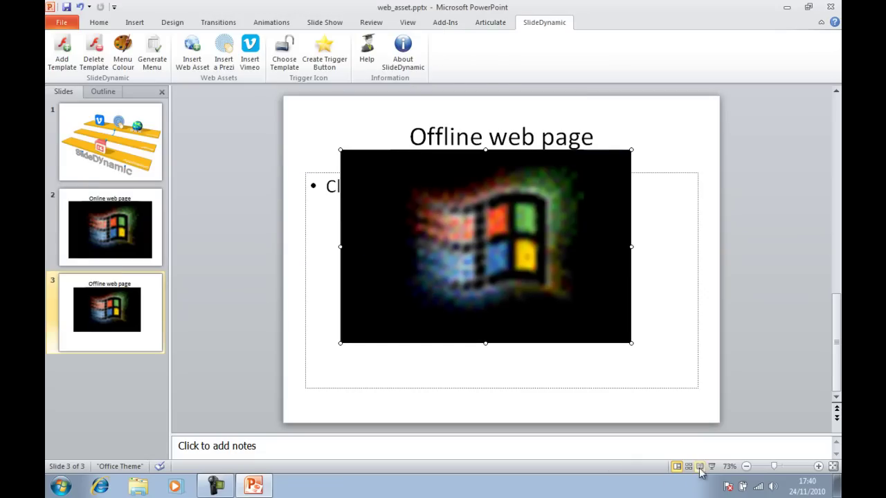
# Step: Preview the "Offline web page" slide as a slide show to check the embedded Google page, and exit the show
pyautogui.click(709, 467)
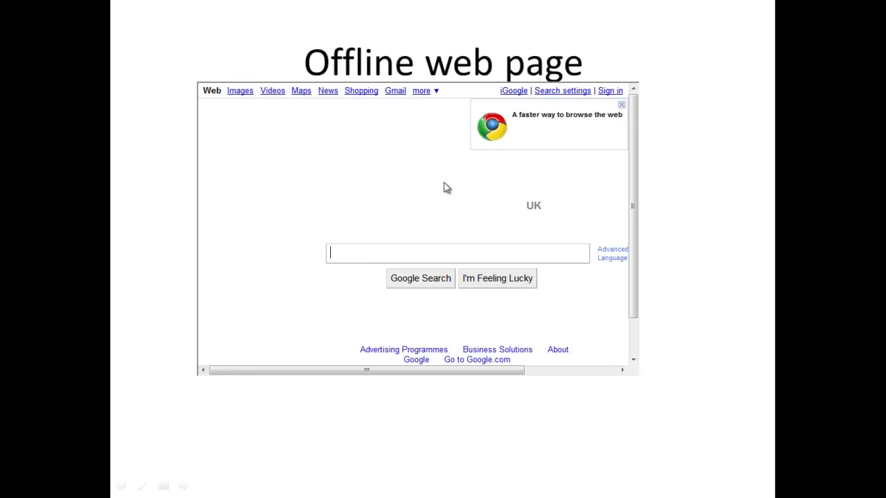
pyautogui.press('Escape')
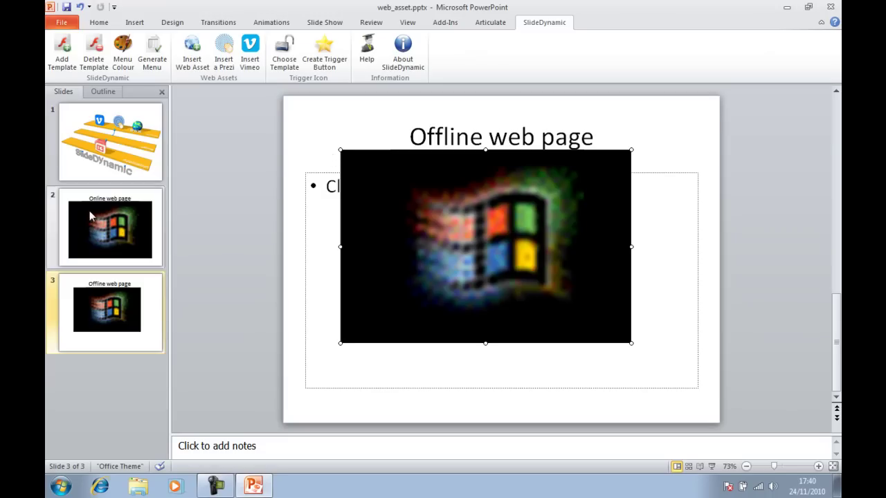
pyautogui.click(112, 144)
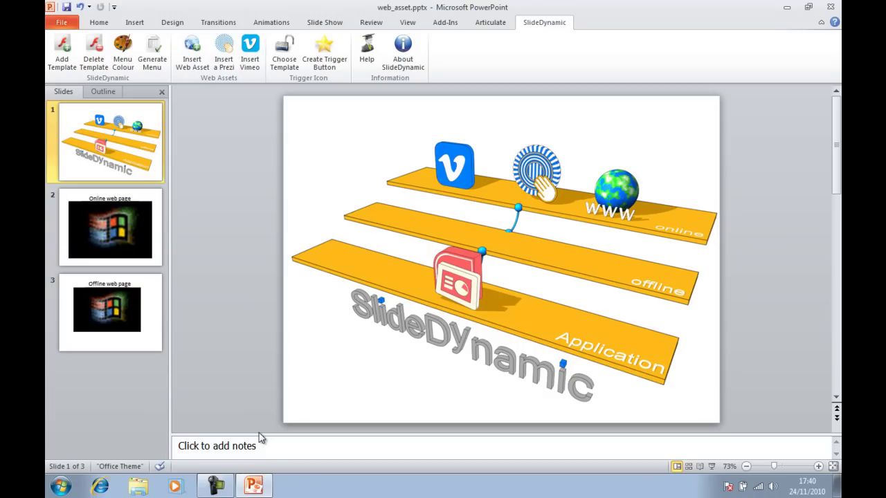
pyautogui.click(194, 47)
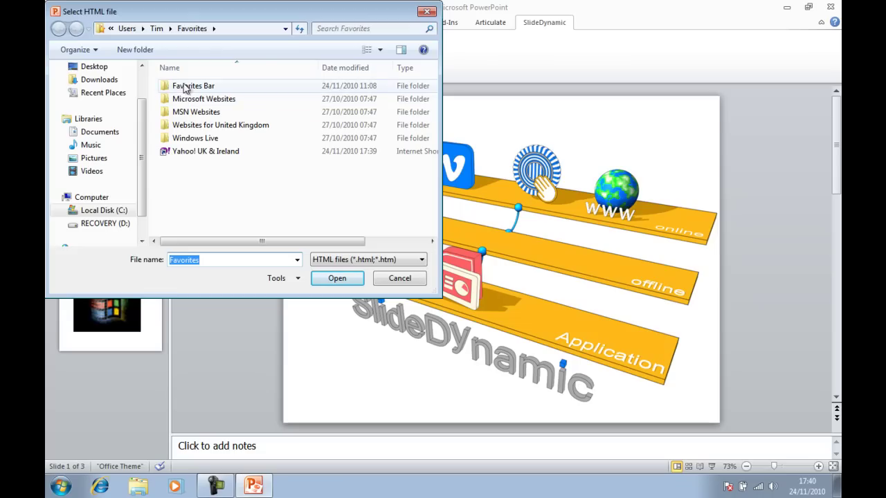
pyautogui.click(405, 284)
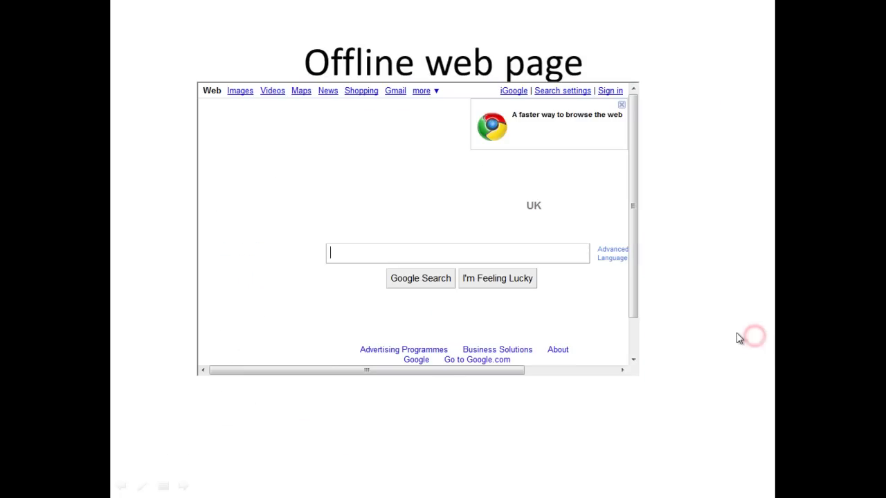
# Step: End the slide show at the "Offline web page" slide and return to editing the presentation
pyautogui.press('Escape')
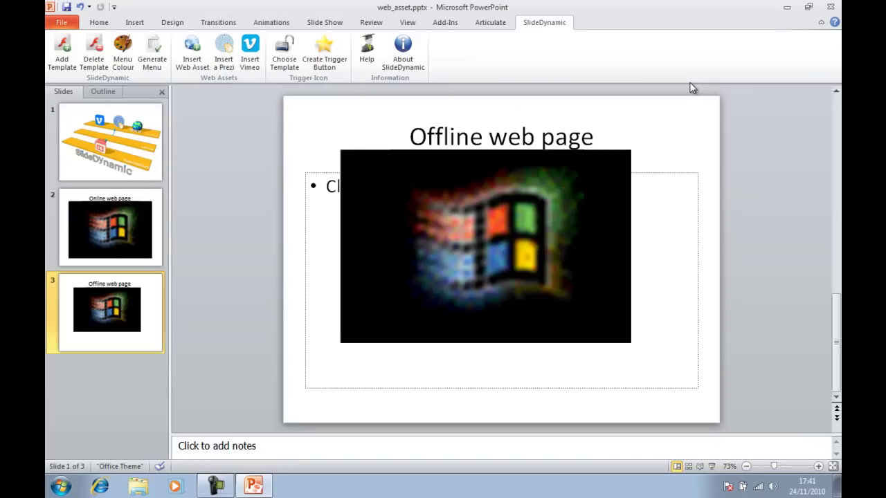